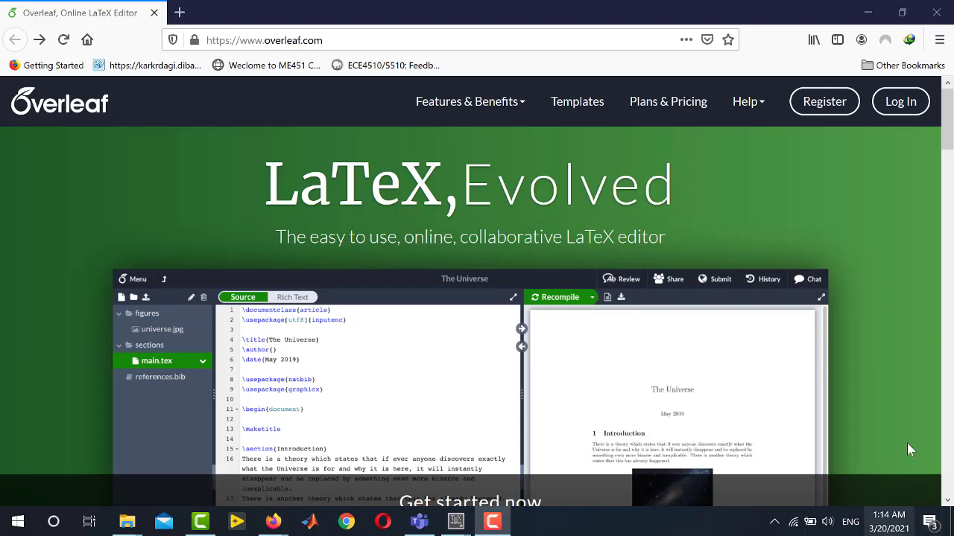
Step: Reload overleaf.com and go to the Log In page
{"action": "left_click", "coordinate": [540, 38]}
{"action": "key", "text": "Return"}
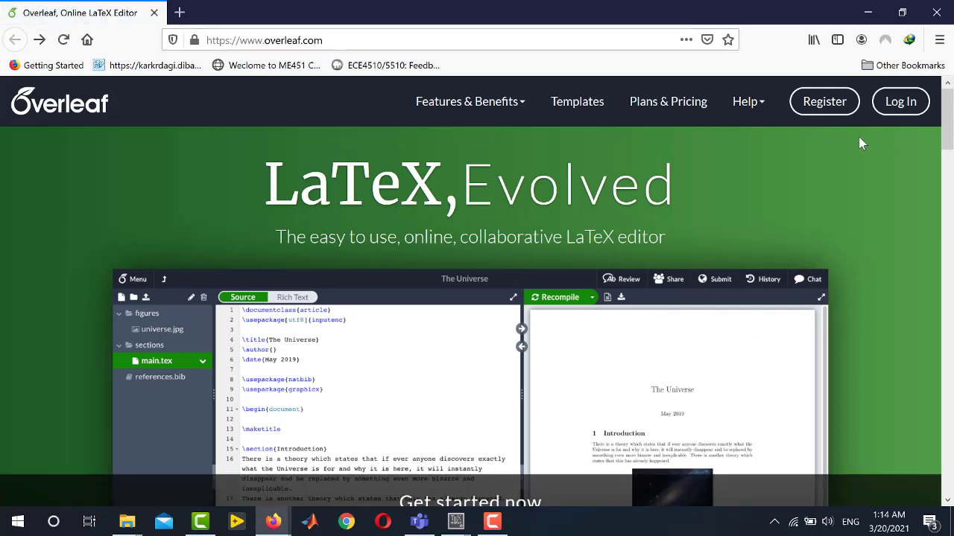
{"action": "left_click", "coordinate": [898, 111]}
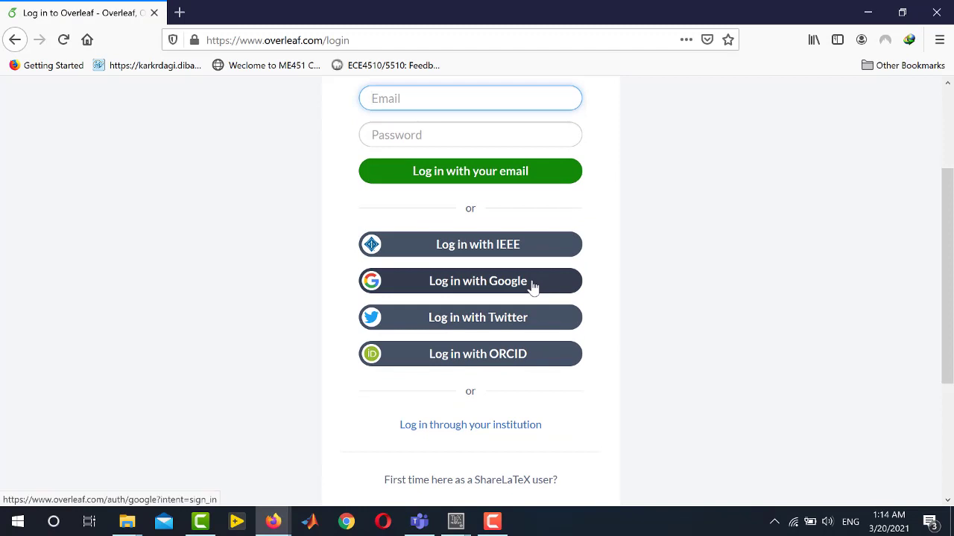
Step: Log in to Overleaf with a Google account
{"action": "left_click", "coordinate": [532, 287]}
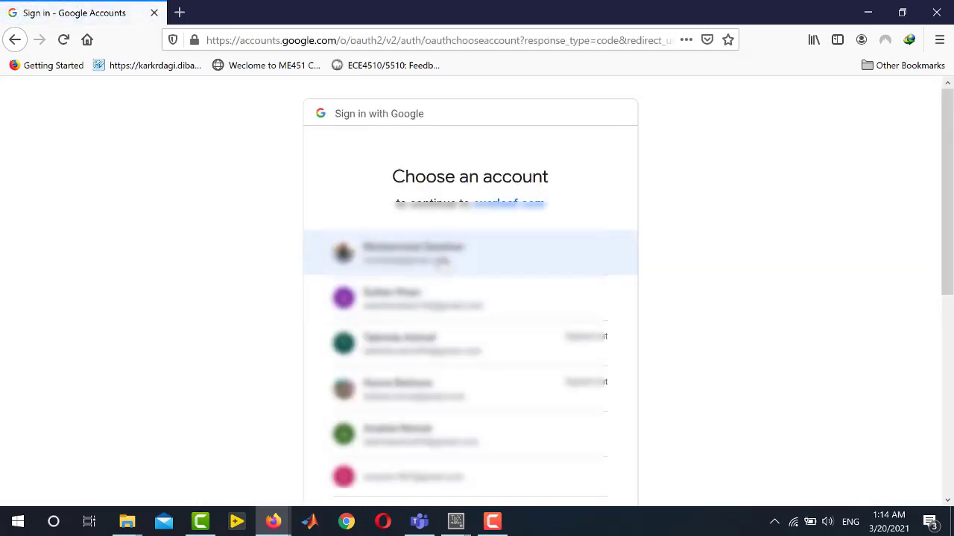
{"action": "left_click", "coordinate": [442, 262]}
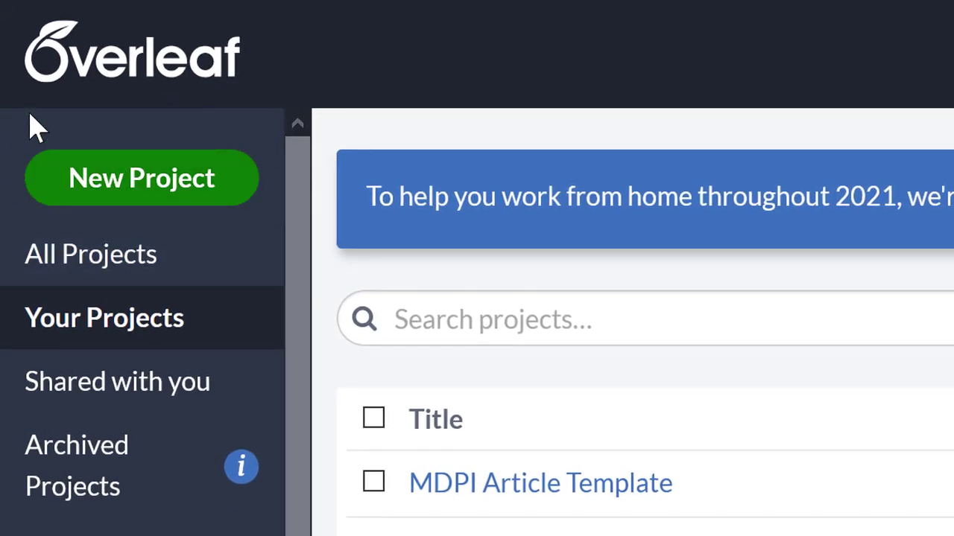
Step: Create a new Blank Project named 'First Project'
{"action": "left_click", "coordinate": [147, 192]}
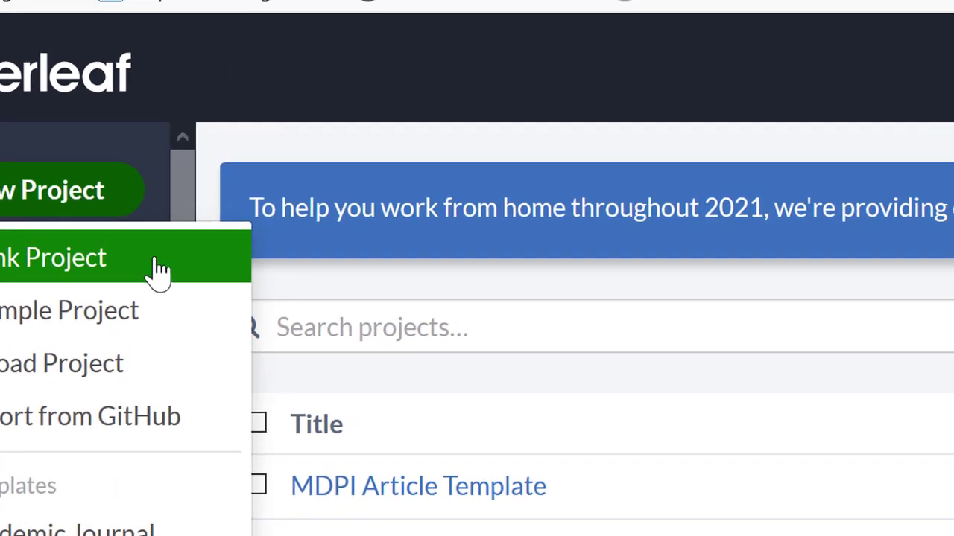
{"action": "left_click", "coordinate": [231, 262]}
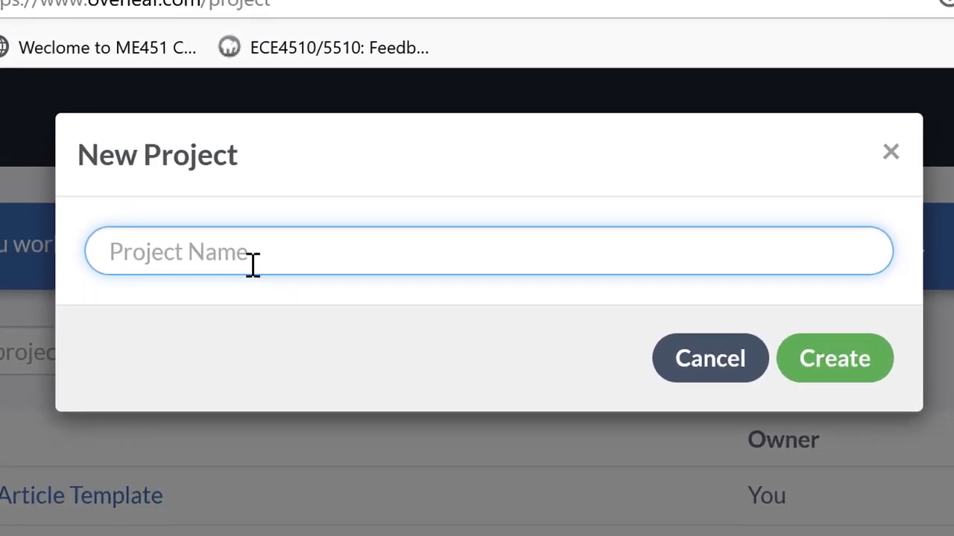
{"action": "type", "text": "Fi"}
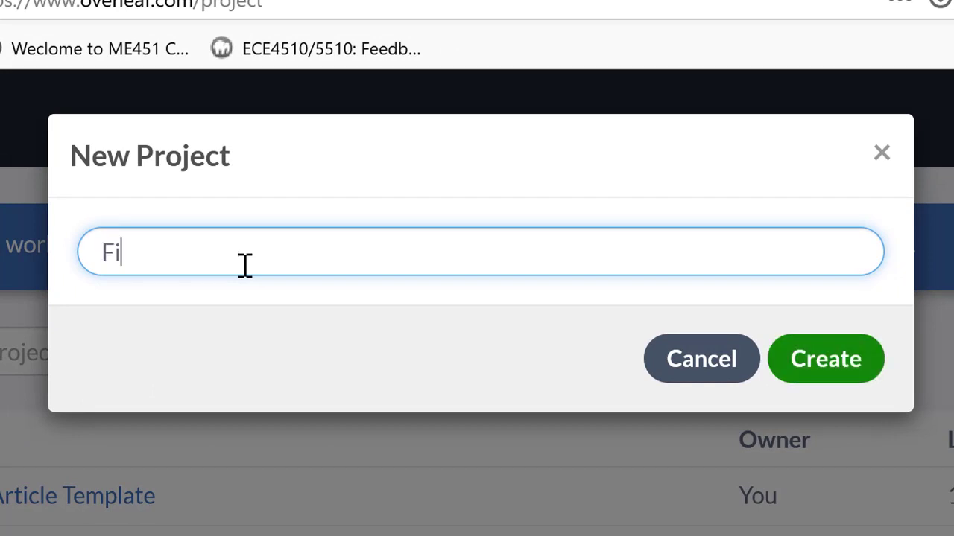
{"action": "type", "text": "rst Project"}
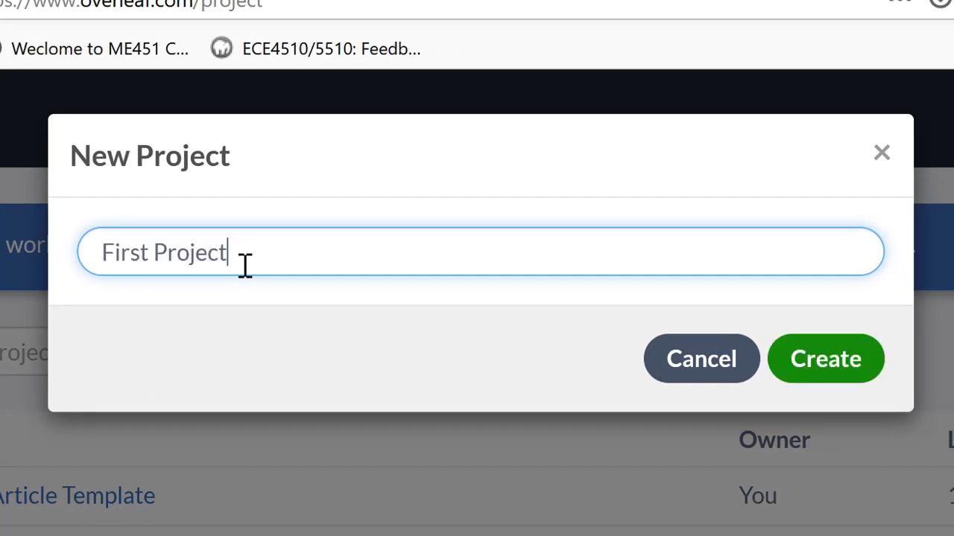
{"action": "key", "text": "Return"}
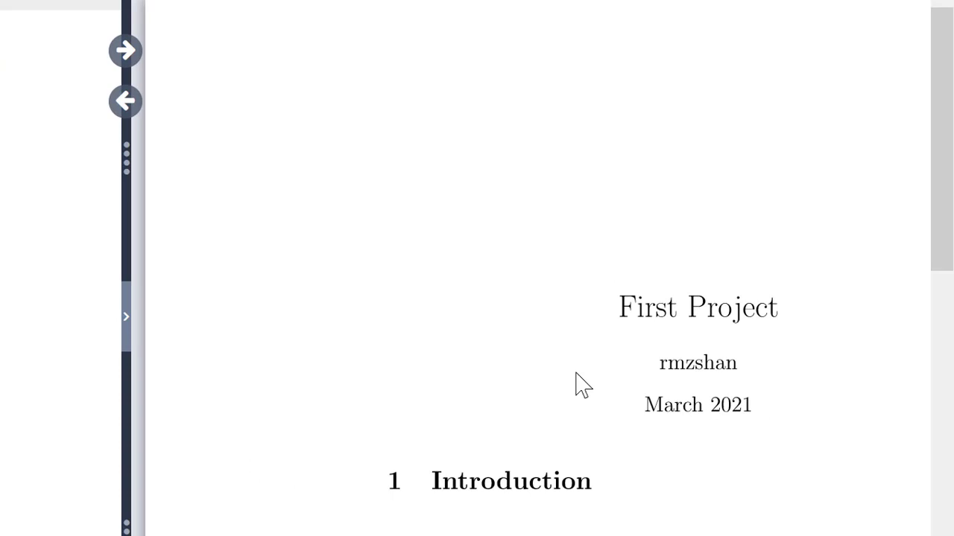
Step: Dismiss the PDF context menu and place the caret at the end of line 1 of main.tex
{"action": "right_click", "coordinate": [530, 224]}
{"action": "left_click", "coordinate": [225, 217]}
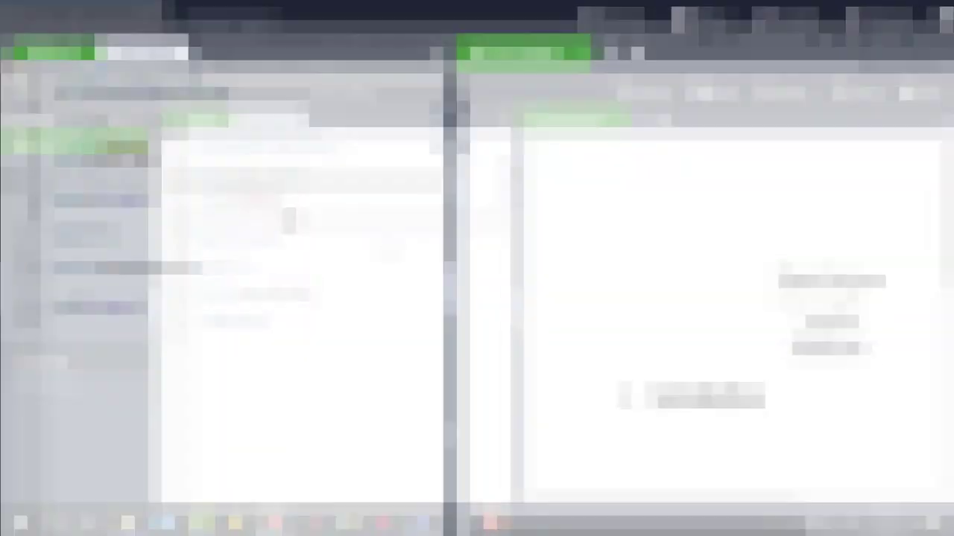
{"action": "left_click", "coordinate": [317, 136]}
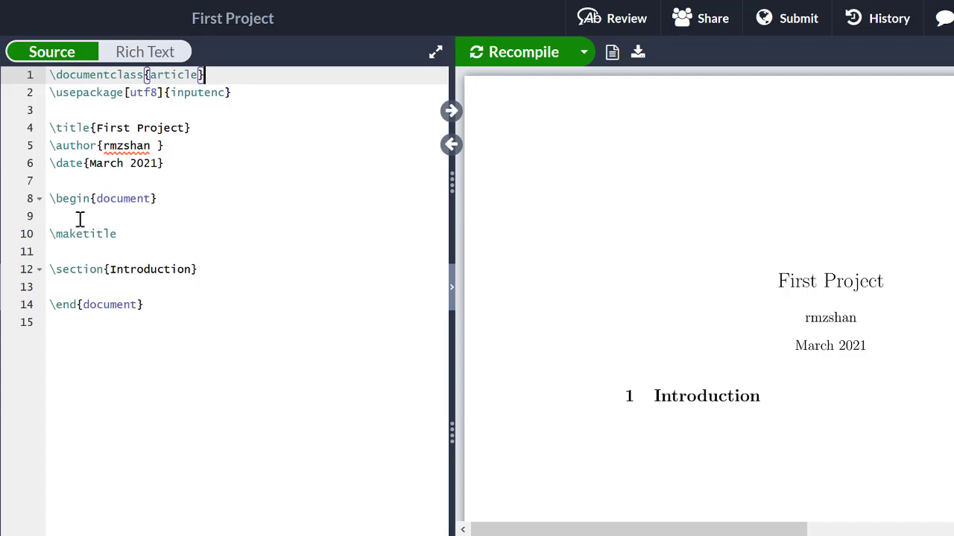
Step: Type 'This is my first document in overleaf.' on line 13 and recompile
{"action": "left_click", "coordinate": [123, 280]}
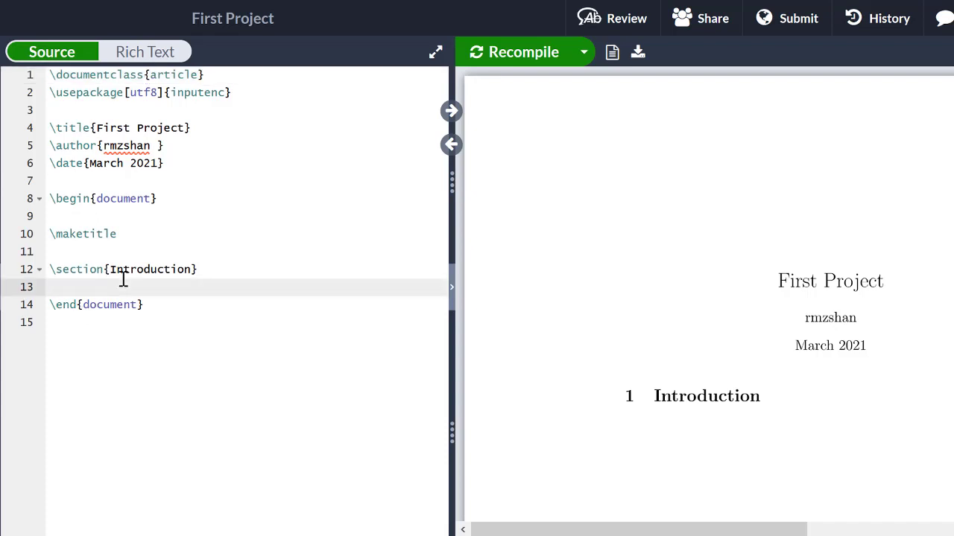
{"action": "type", "text": "This is my first documen"}
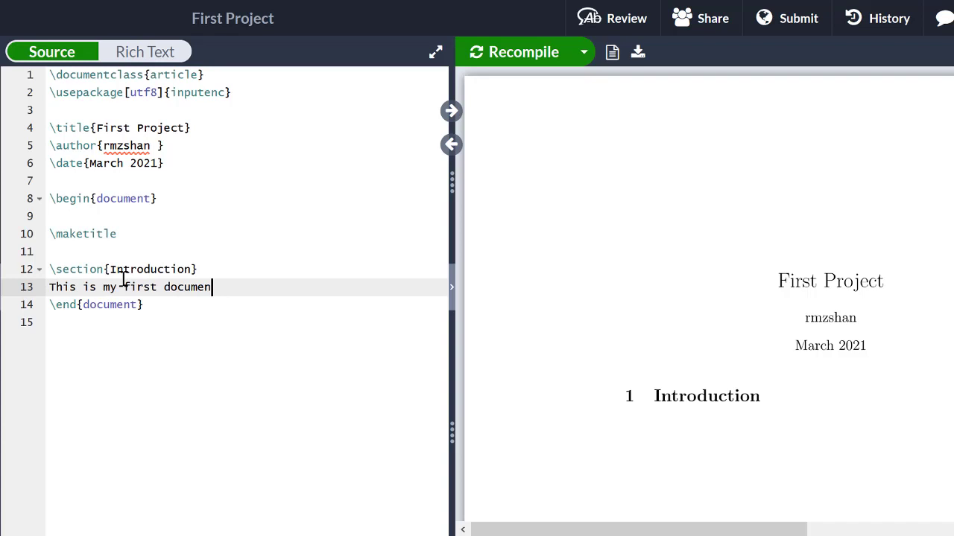
{"action": "type", "text": "t in overleaf."}
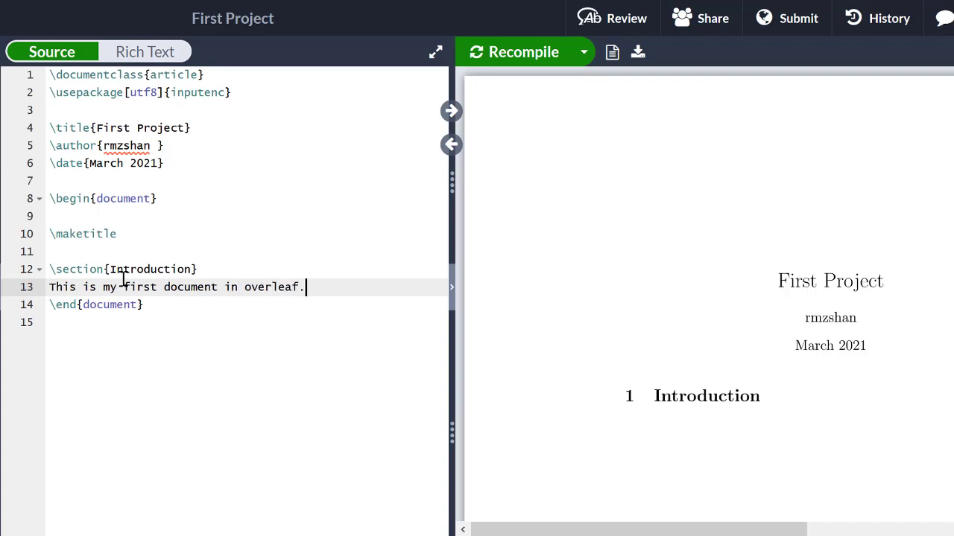
{"action": "key", "text": "ctrl+s"}
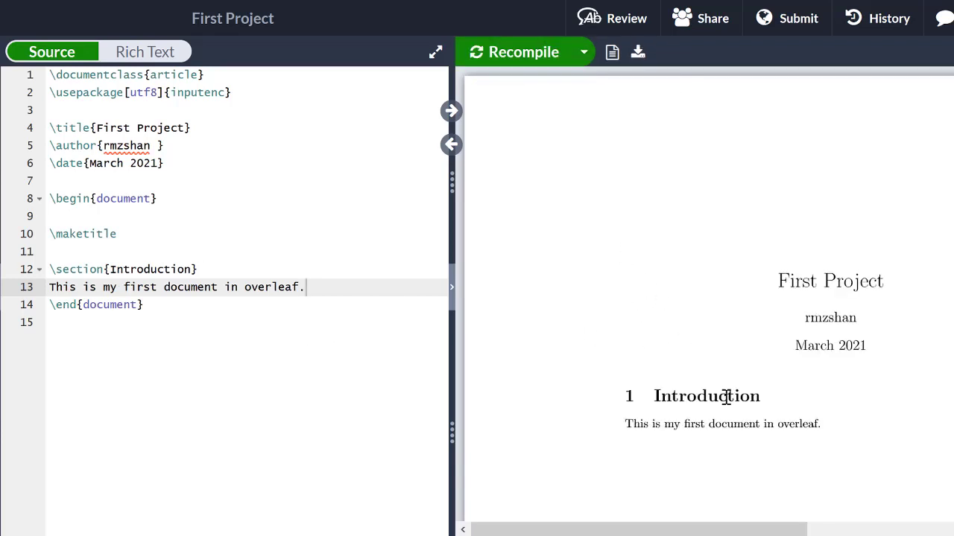
Step: Clear the PDF text selection and add a blank line after the first sentence
{"action": "left_click_drag", "start_coordinate": [726, 396], "coordinate": [648, 256]}
{"action": "left_click", "coordinate": [800, 426]}
{"action": "left_click", "coordinate": [320, 287]}
{"action": "key", "text": "Return"}
{"action": "key", "text": "Return"}
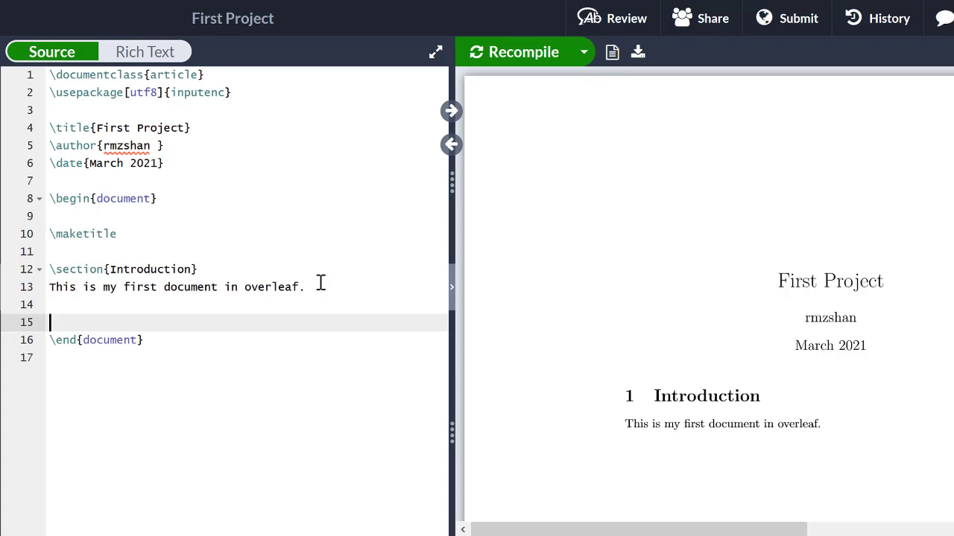
Step: Add 'This is my second paragraph of the latex document.' and 'An example equation is $y=x^2$.'
{"action": "type", "text": "This is my second paragrap"}
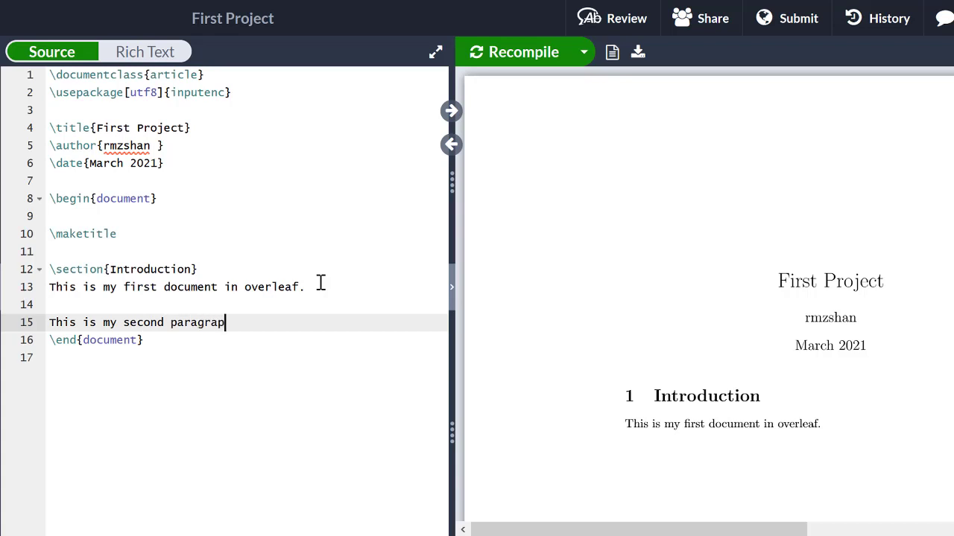
{"action": "type", "text": "h of the latex document."}
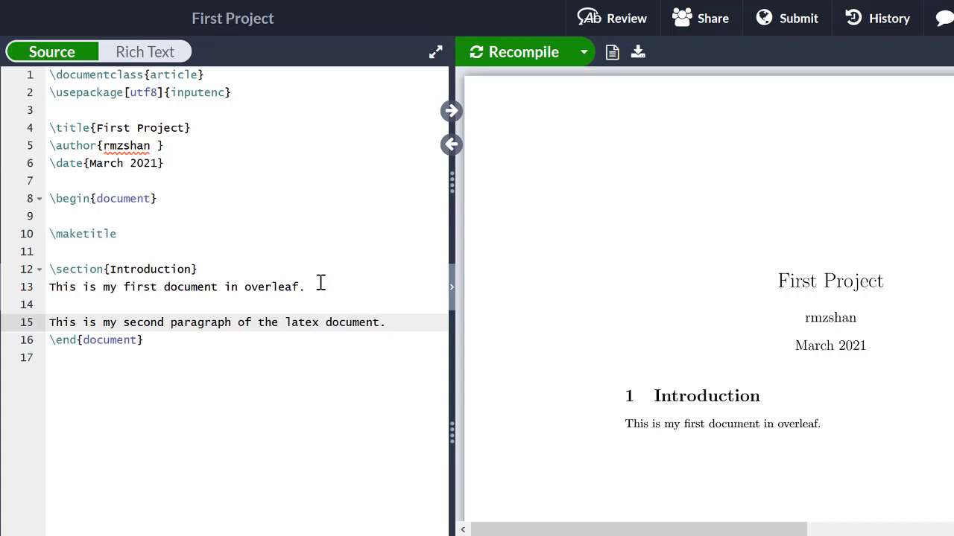
{"action": "key", "text": "ctrl+s"}
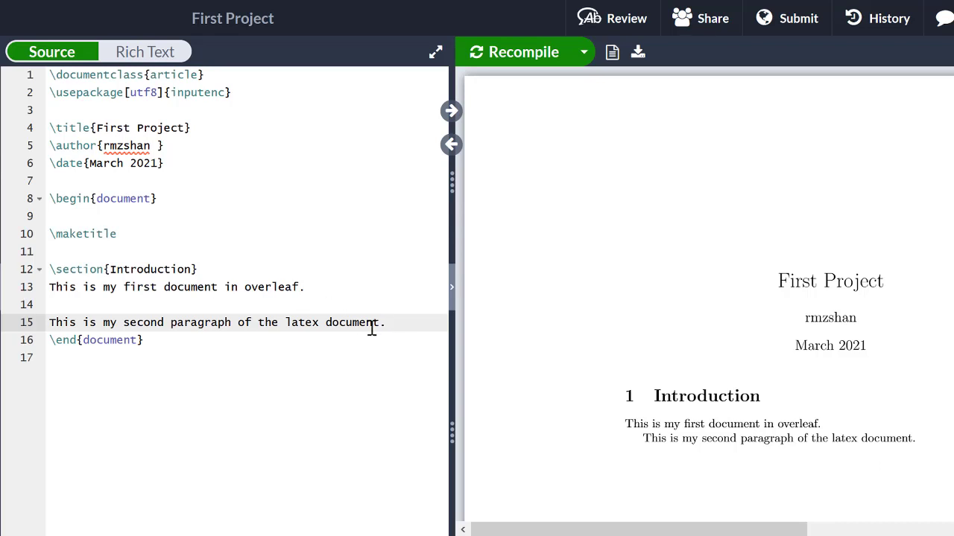
{"action": "type", "text": "An example equation "}
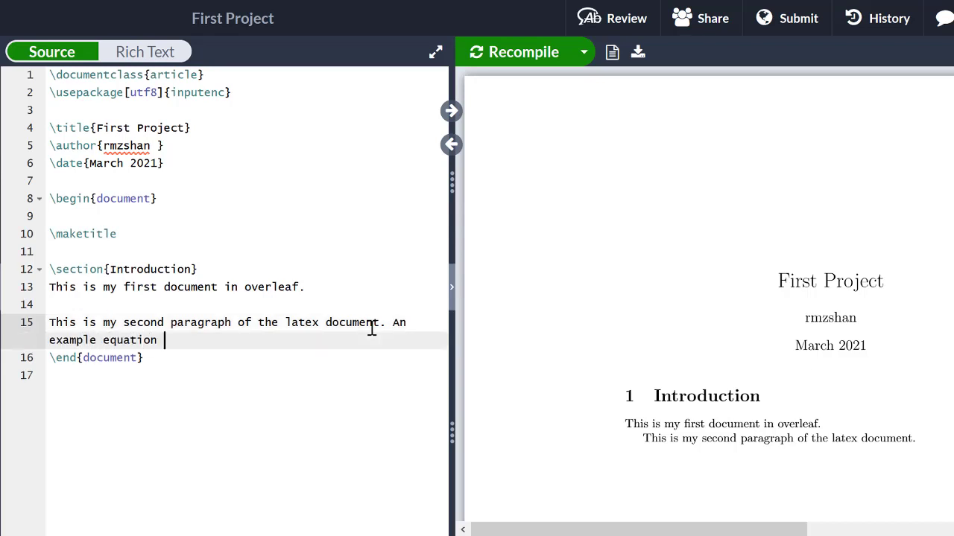
{"action": "type", "text": "is $$"}
{"action": "key", "text": "Left"}
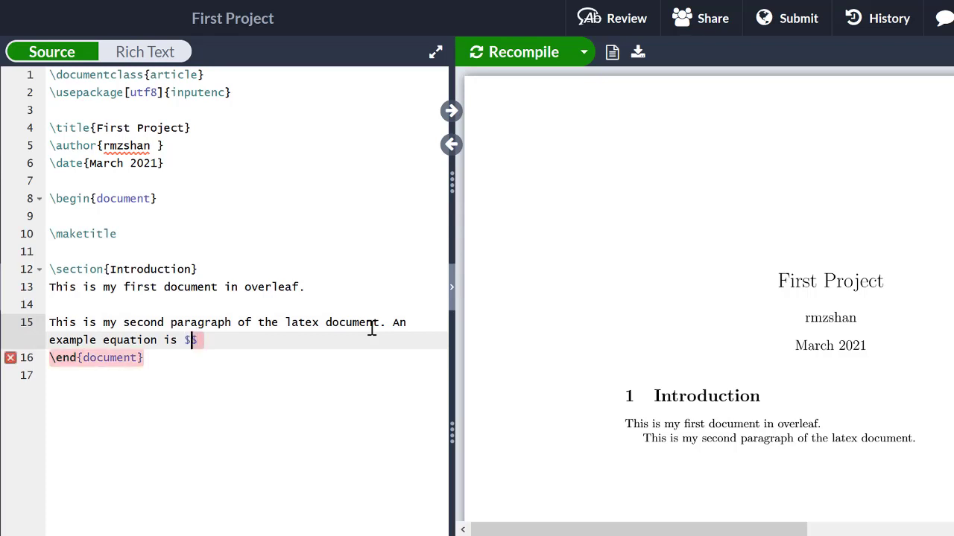
{"action": "type", "text": "y="}
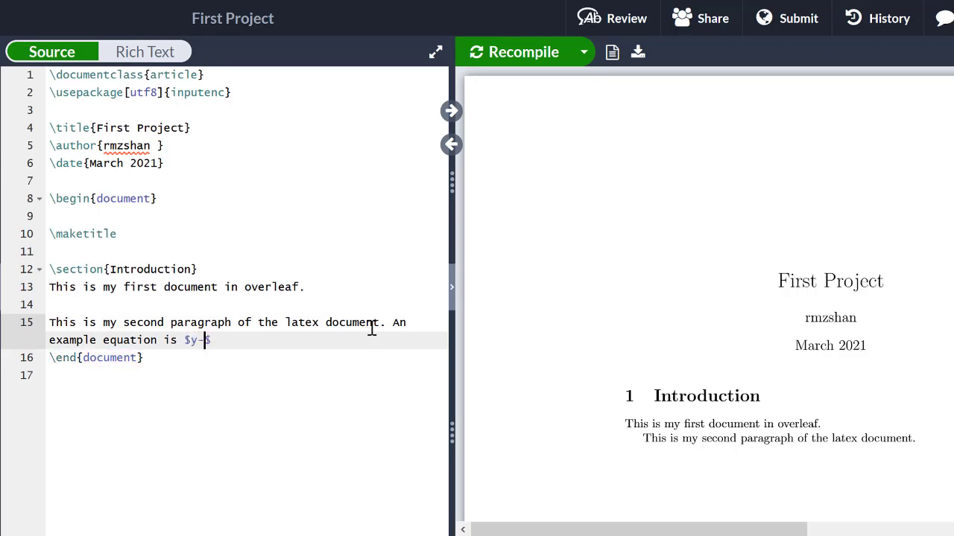
{"action": "type", "text": "x^2$."}
Step: Add \usepackage{mathtools} below the inputenc line and recompile to render y = x²
{"action": "left_click", "coordinate": [234, 92]}
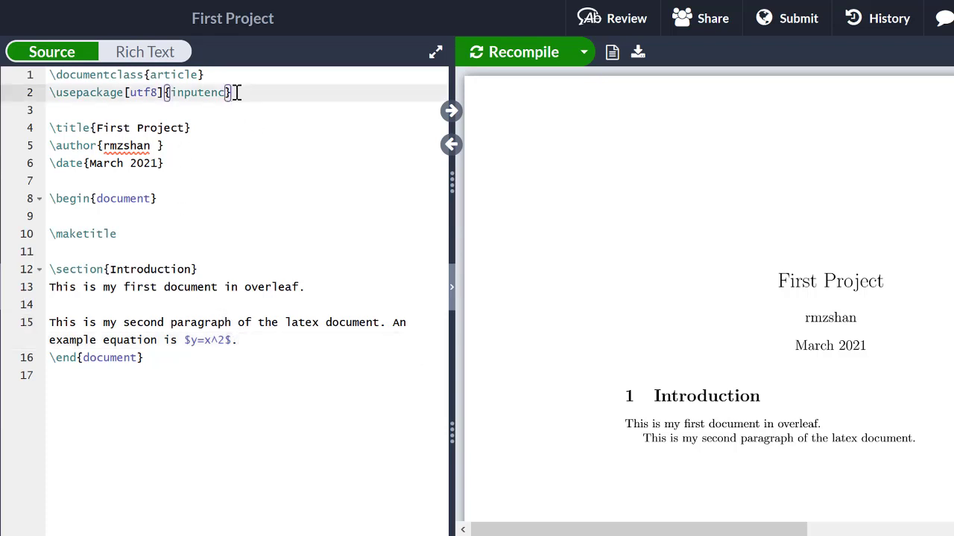
{"action": "key", "text": "Return"}
{"action": "type", "text": "\\use"}
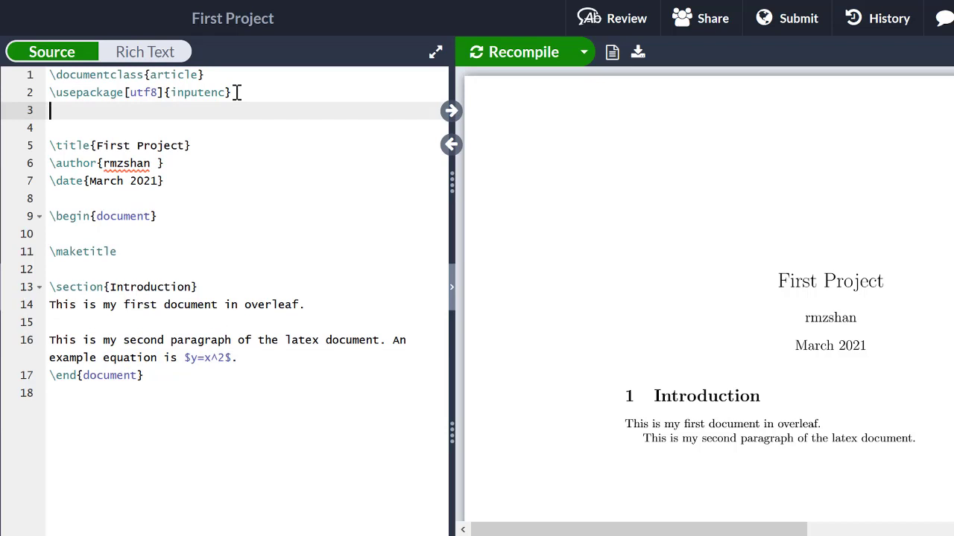
{"action": "type", "text": "p"}
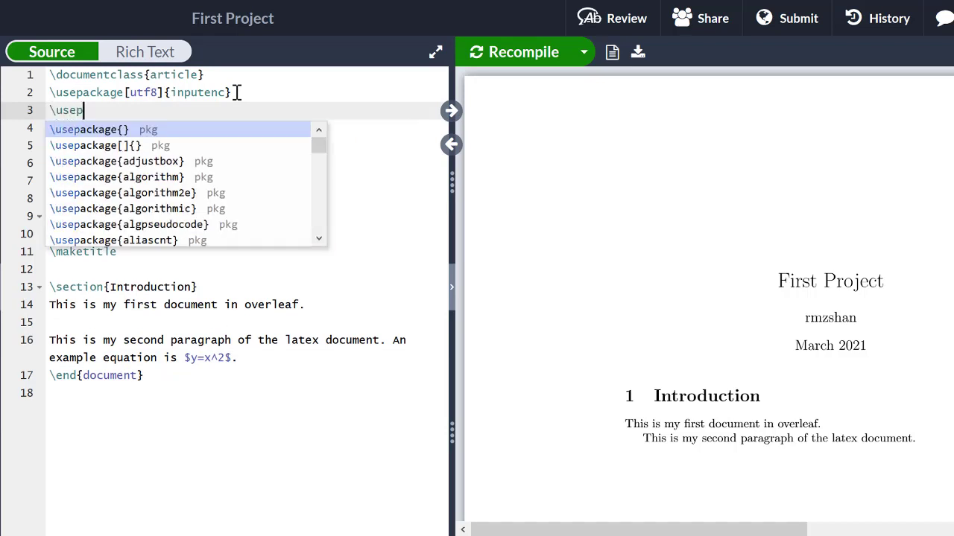
{"action": "type", "text": "ackage"}
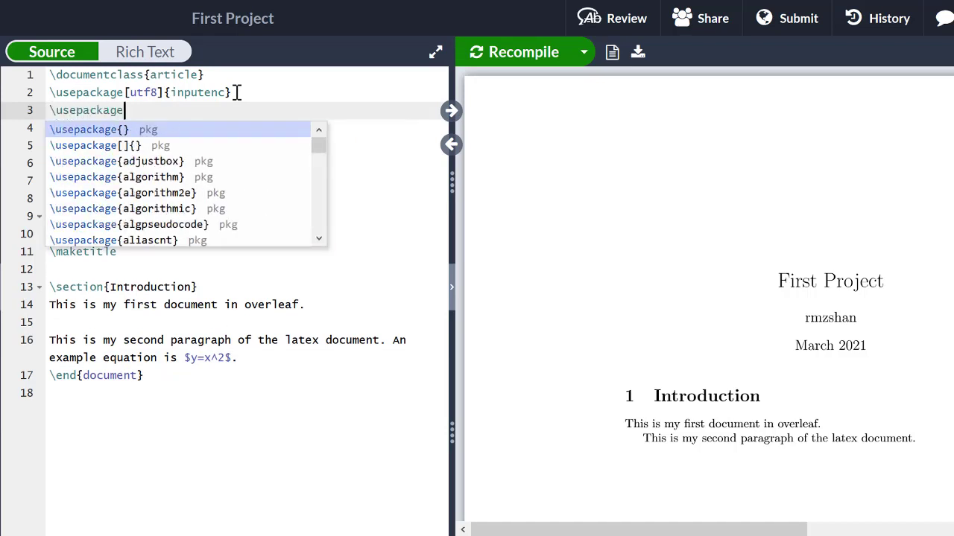
{"action": "type", "text": "{math"}
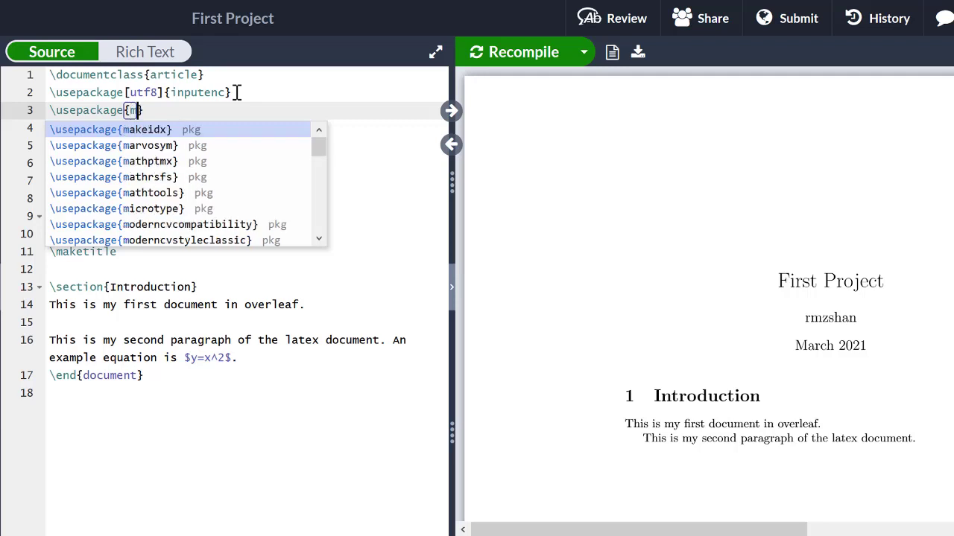
{"action": "type", "text": "tools"}
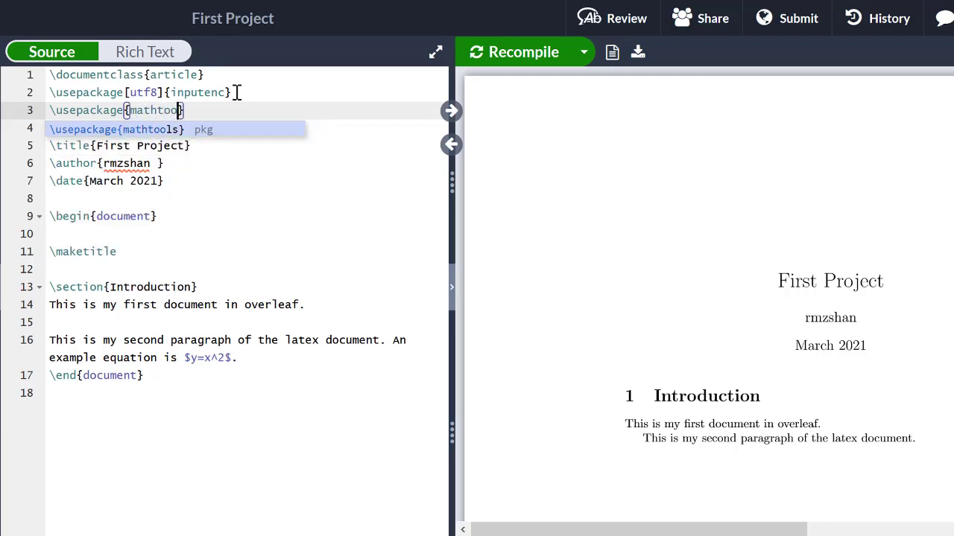
{"action": "key", "text": "Right"}
{"action": "key", "text": "Escape"}
{"action": "key", "text": "ctrl+s"}
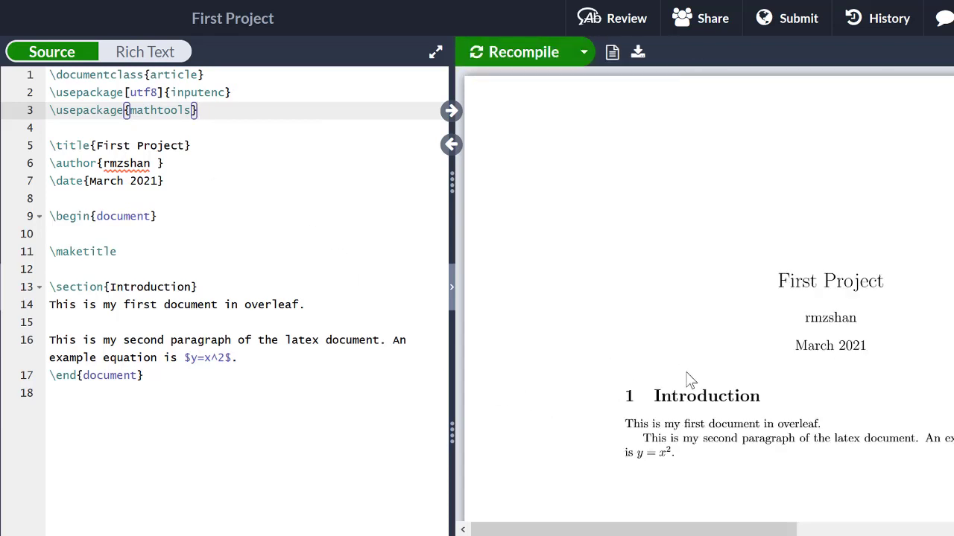
{"action": "scroll", "coordinate": [707, 447], "scroll_direction": "down", "scroll_amount": 2}
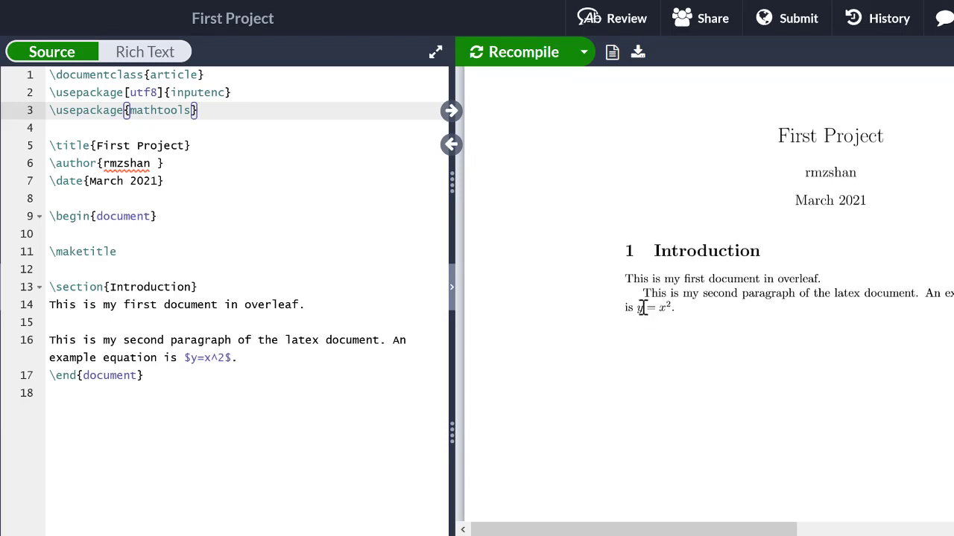
Step: Add \section{Main Section} after the equation paragraph and begin the \subsection{Sub section} line
{"action": "left_click", "coordinate": [260, 357]}
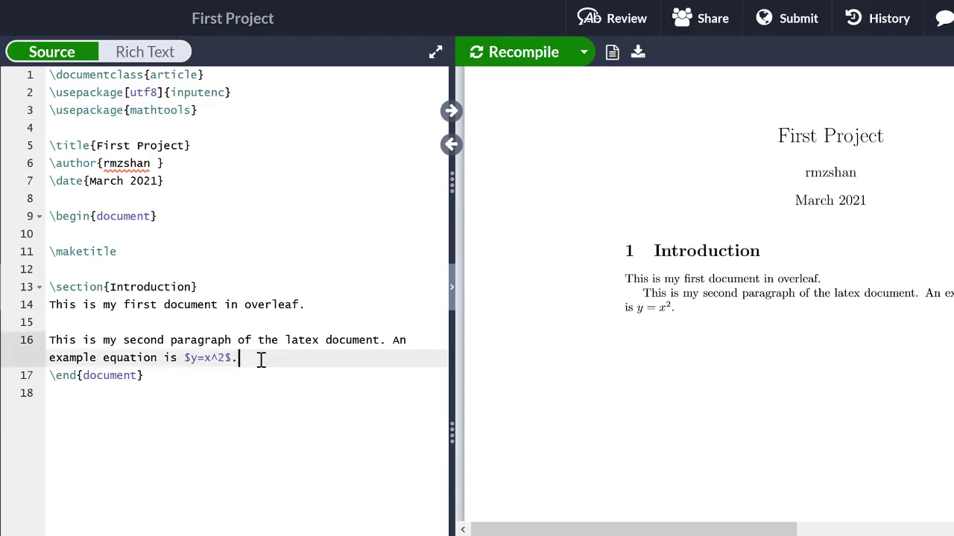
{"action": "key", "text": "Return"}
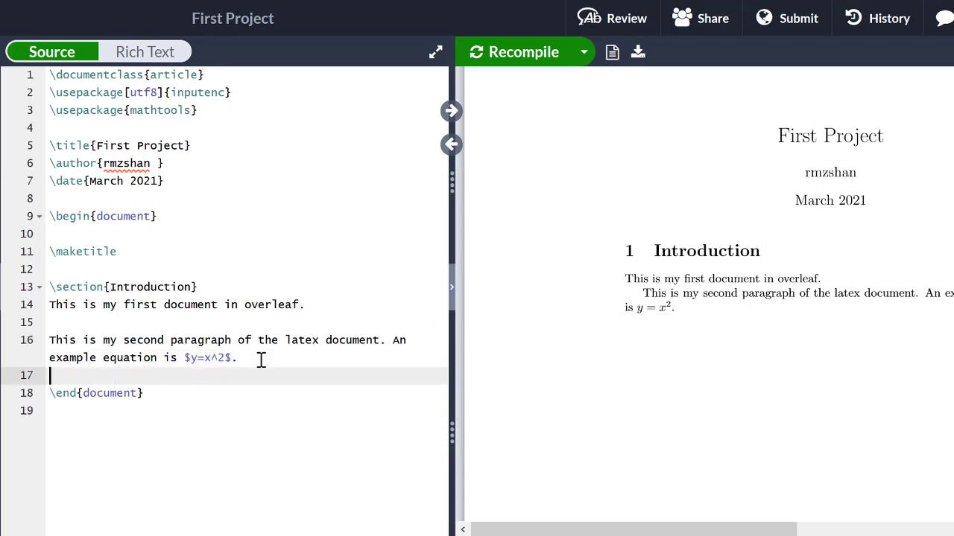
{"action": "key", "text": "Return"}
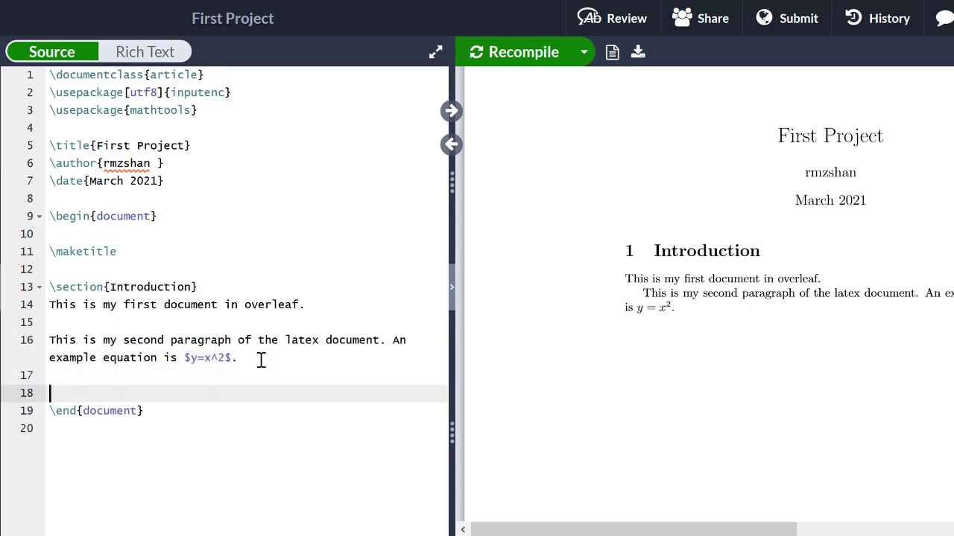
{"action": "type", "text": "\\sect"}
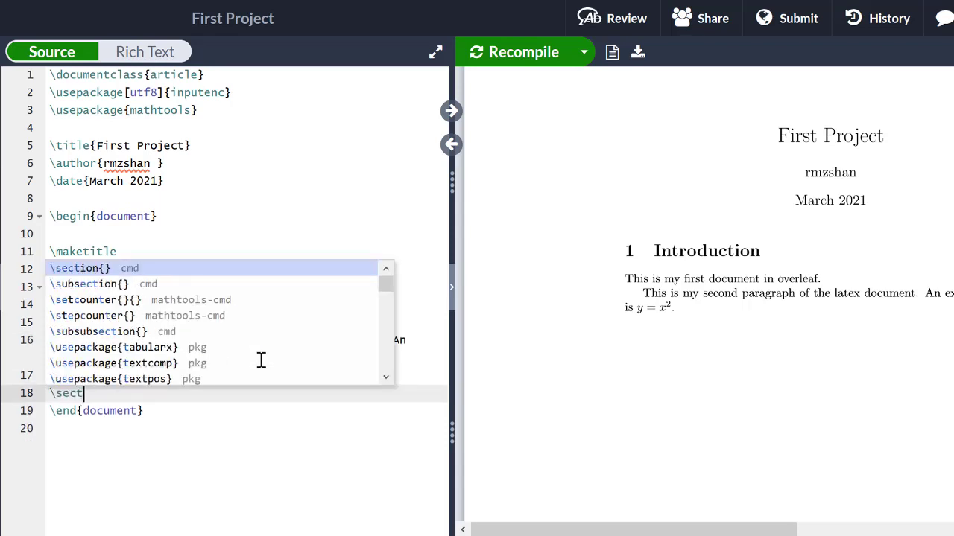
{"action": "type", "text": "ion{"}
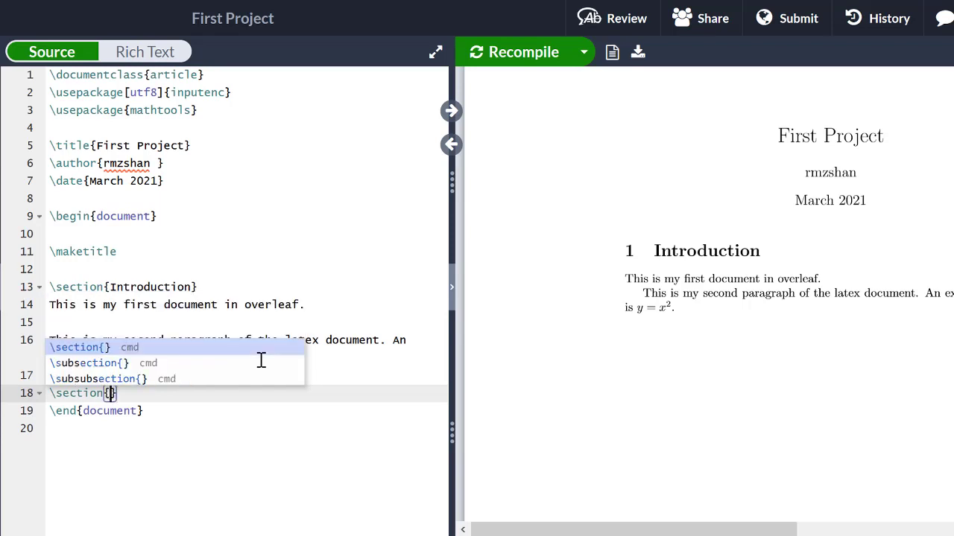
{"action": "type", "text": "Main Sect"}
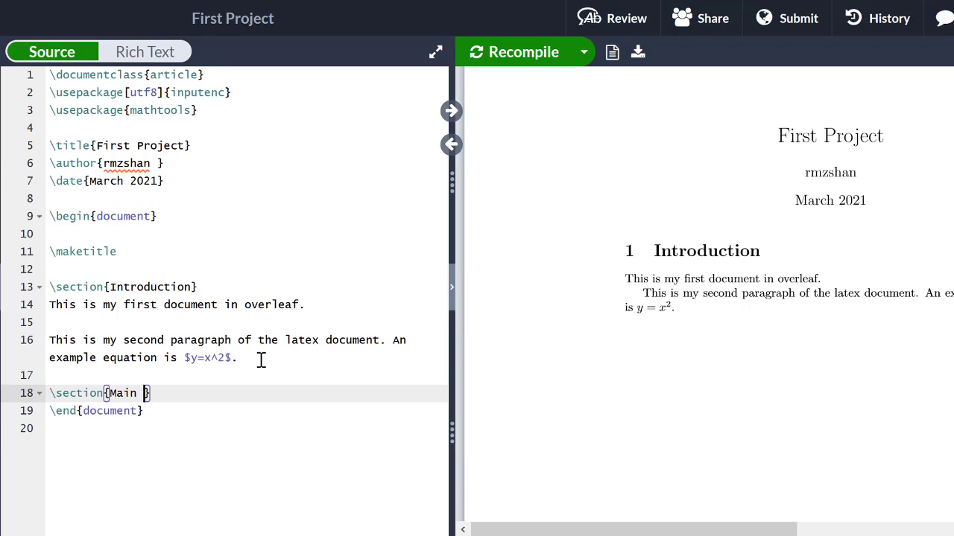
{"action": "type", "text": "ion}"}
{"action": "key", "text": "Return"}
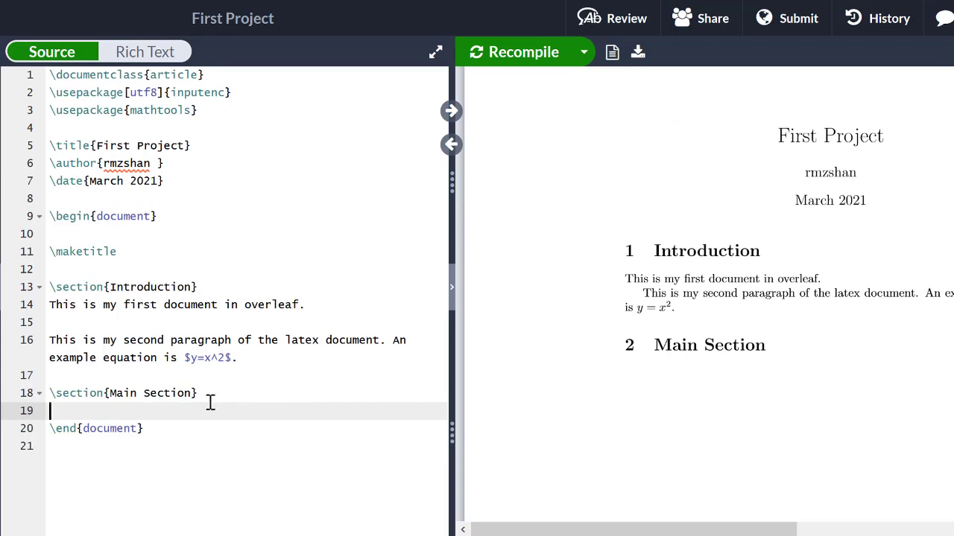
{"action": "type", "text": "\\su"}
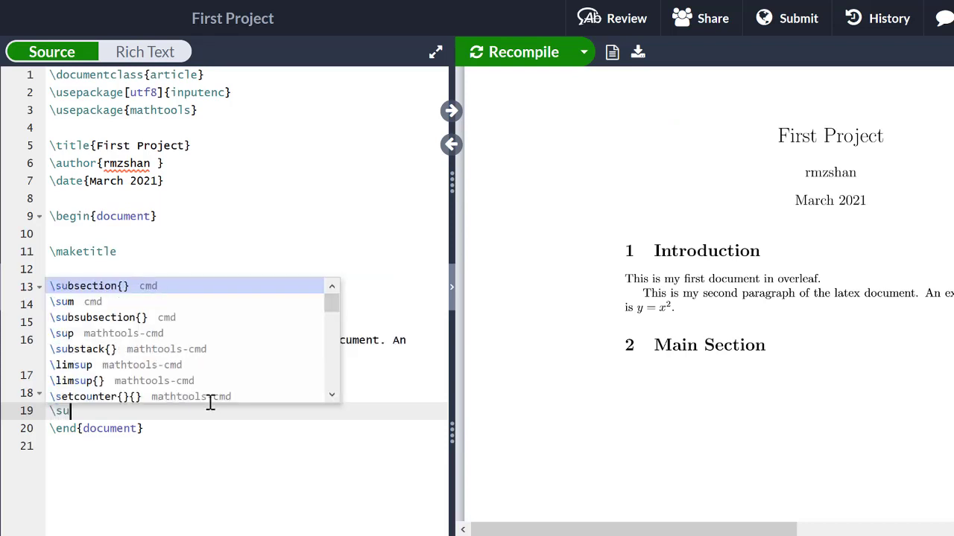
{"action": "type", "text": "bsectio"}
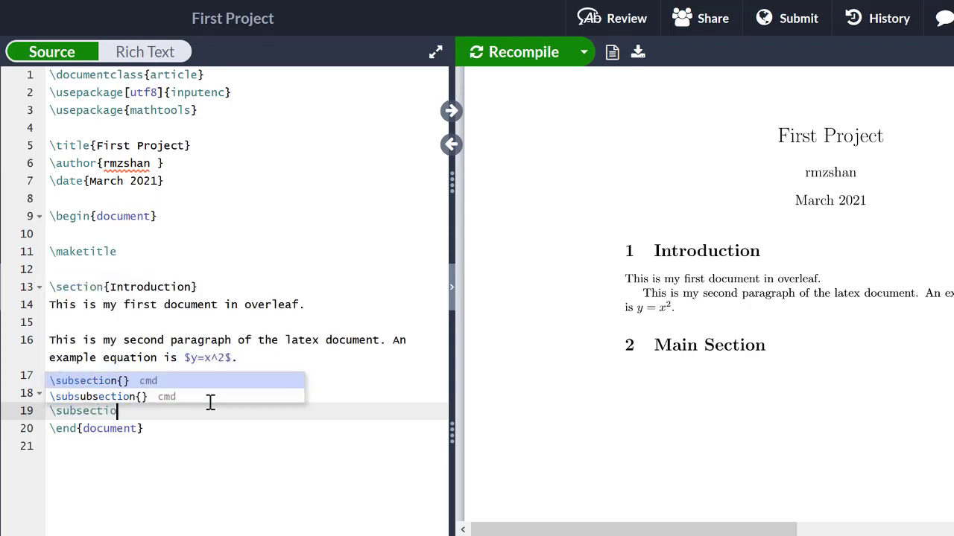
{"action": "type", "text": "n{"}
{"action": "type", "text": "Sub se"}
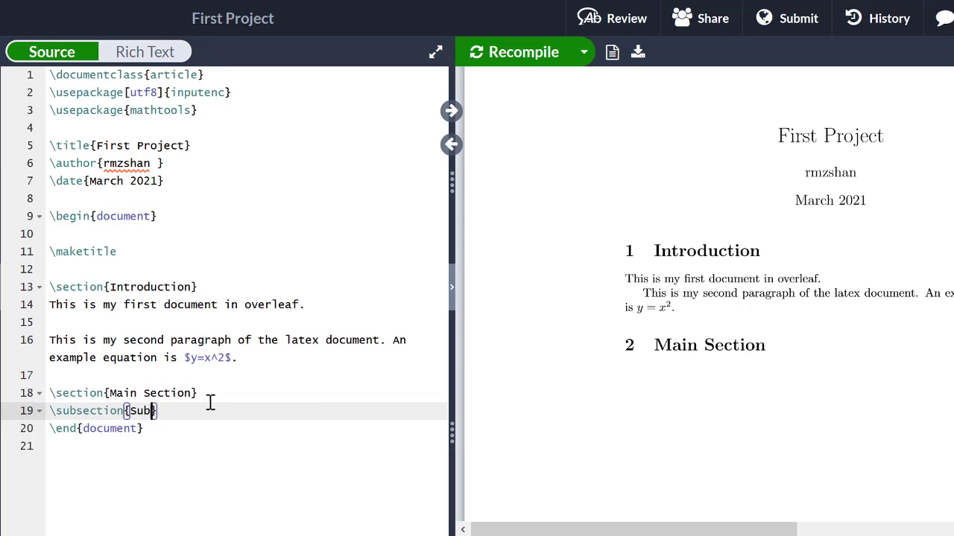
{"action": "type", "text": "ction"}
Step: Recompile to show 2.1 Sub section, then add a blank line below it
{"action": "key", "text": "ctrl+s"}
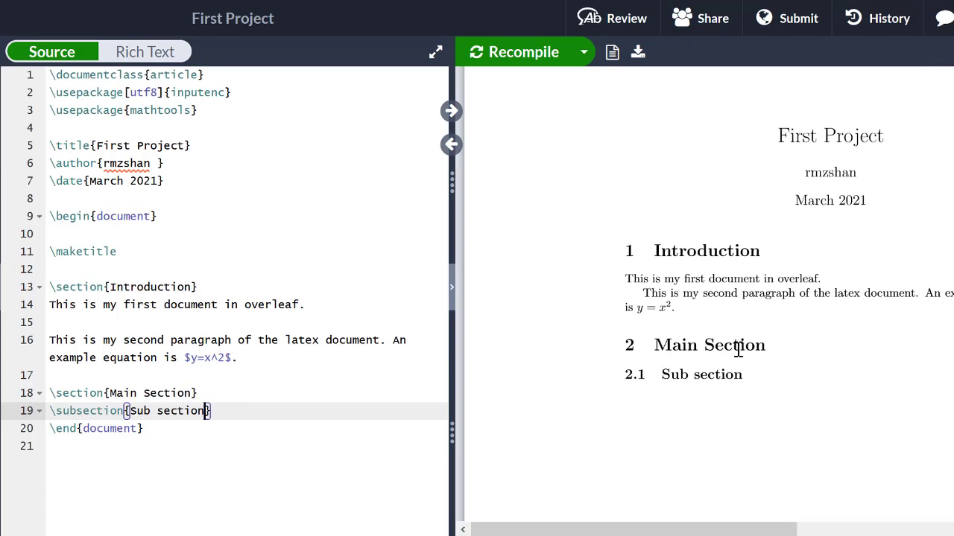
{"action": "left_click", "coordinate": [221, 417]}
{"action": "key", "text": "Return"}
{"action": "key", "text": "Return"}
{"action": "key", "text": "Return"}
{"action": "key", "text": "Up"}
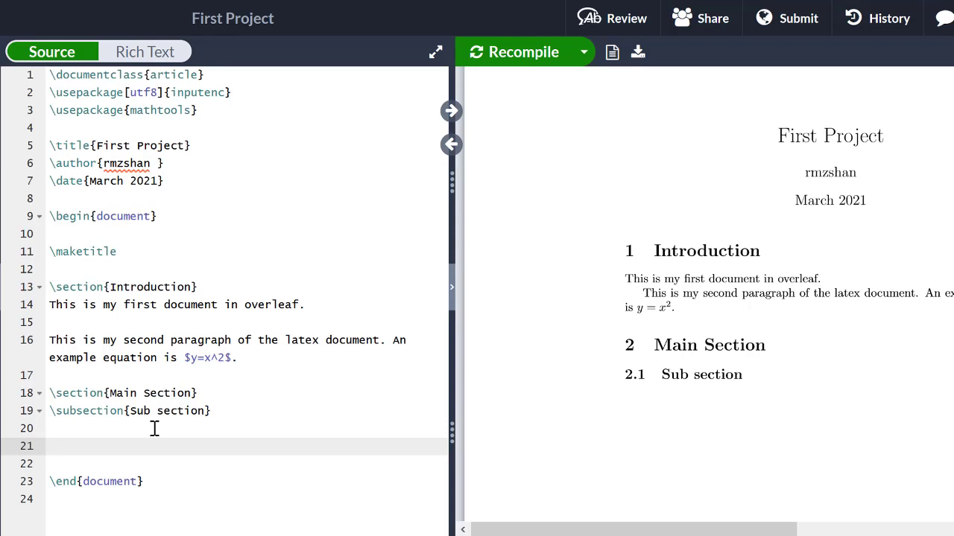
Step: Insert an itemize list with 'First item' and 'Second item', then recompile
{"action": "type", "text": "\\"}
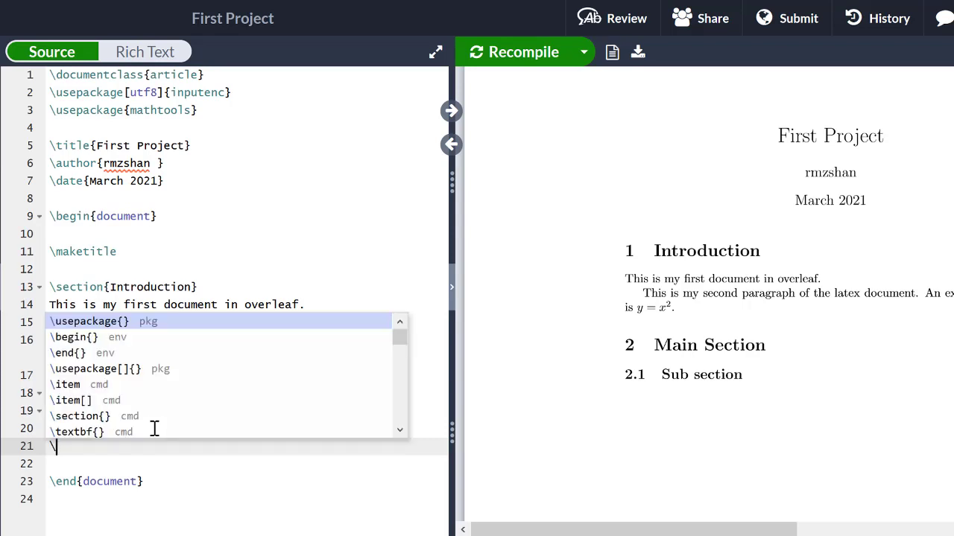
{"action": "type", "text": "b"}
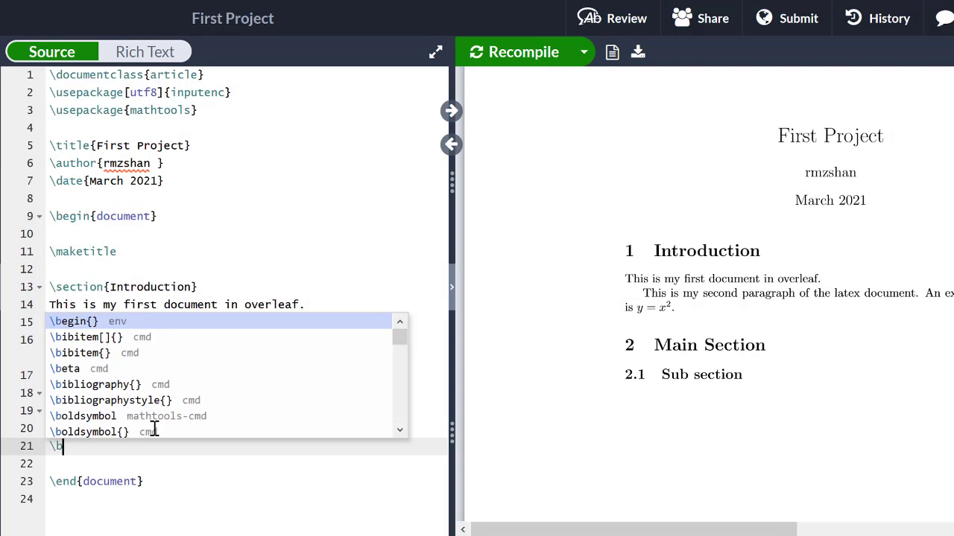
{"action": "type", "text": "egin{i"}
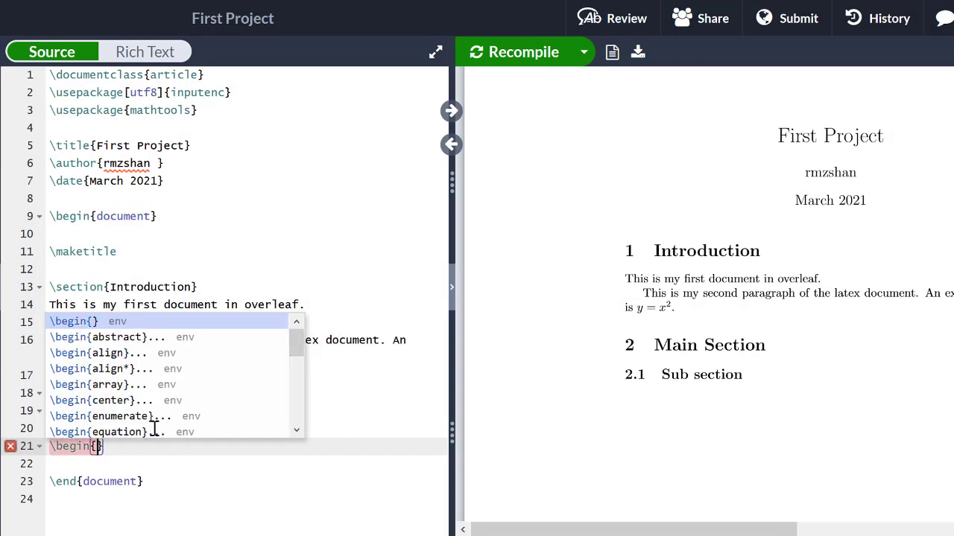
{"action": "type", "text": "te"}
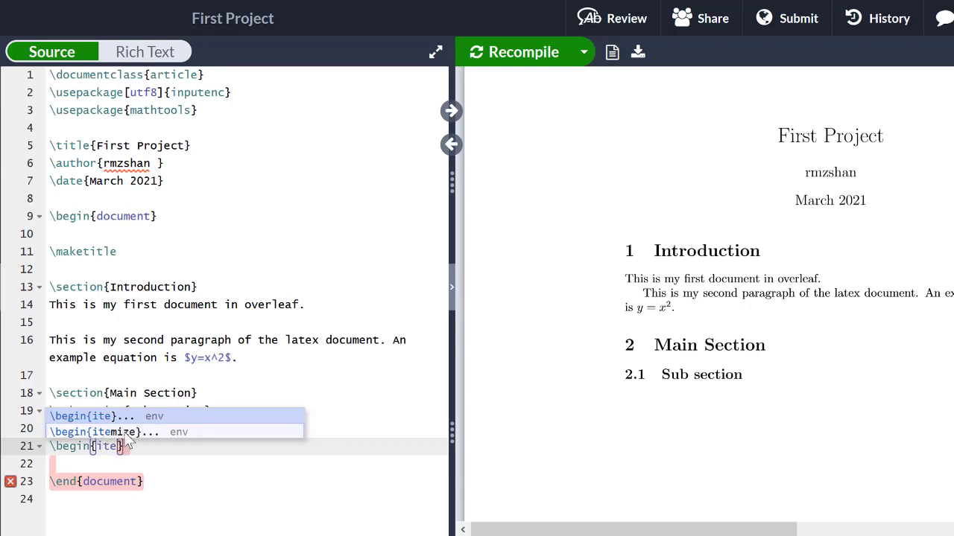
{"action": "left_click", "coordinate": [127, 433]}
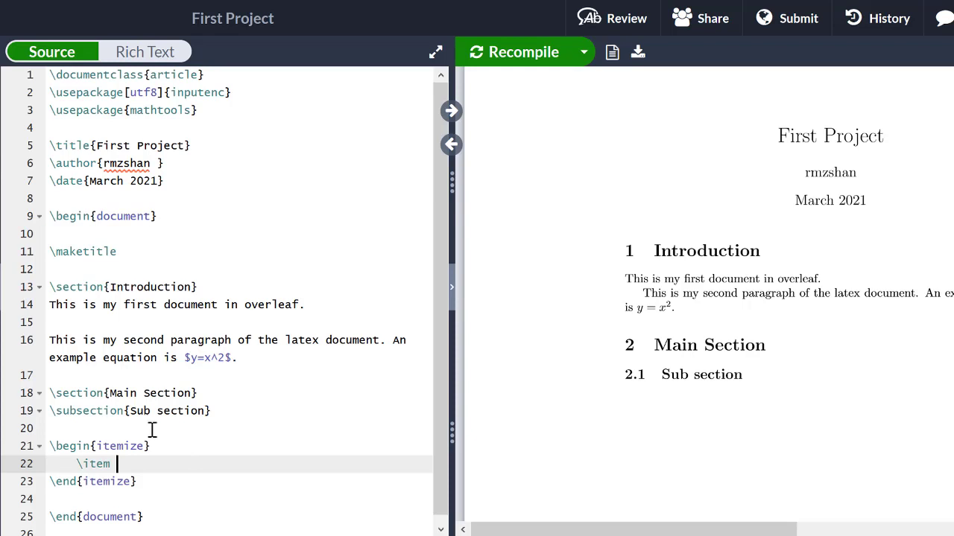
{"action": "scroll", "coordinate": [106, 506], "scroll_direction": "down", "scroll_amount": 3}
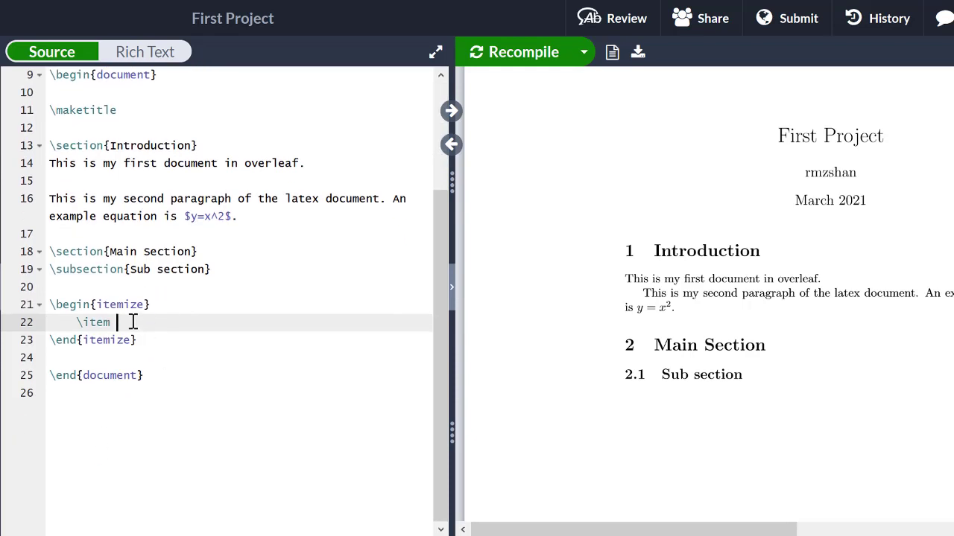
{"action": "type", "text": "First item"}
{"action": "key", "text": "Return"}
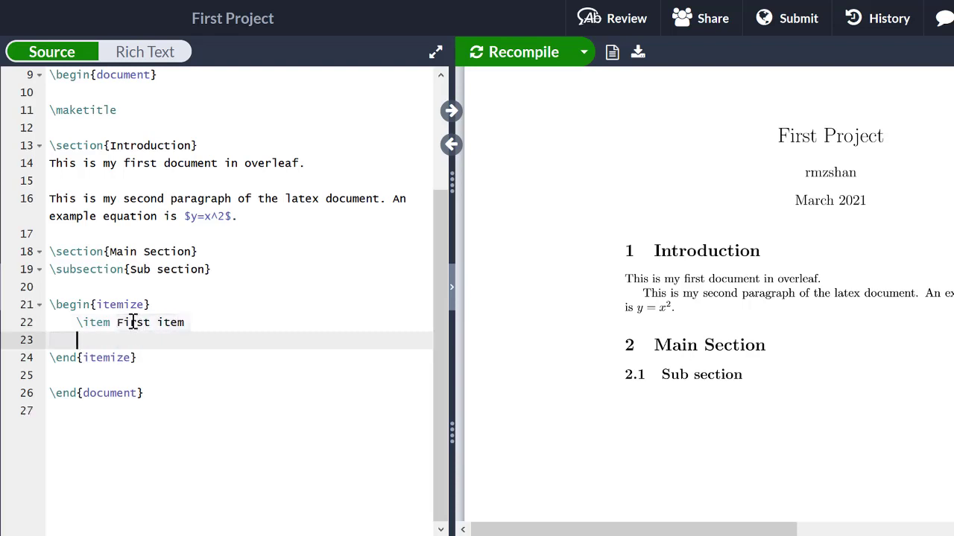
{"action": "type", "text": "\\item"}
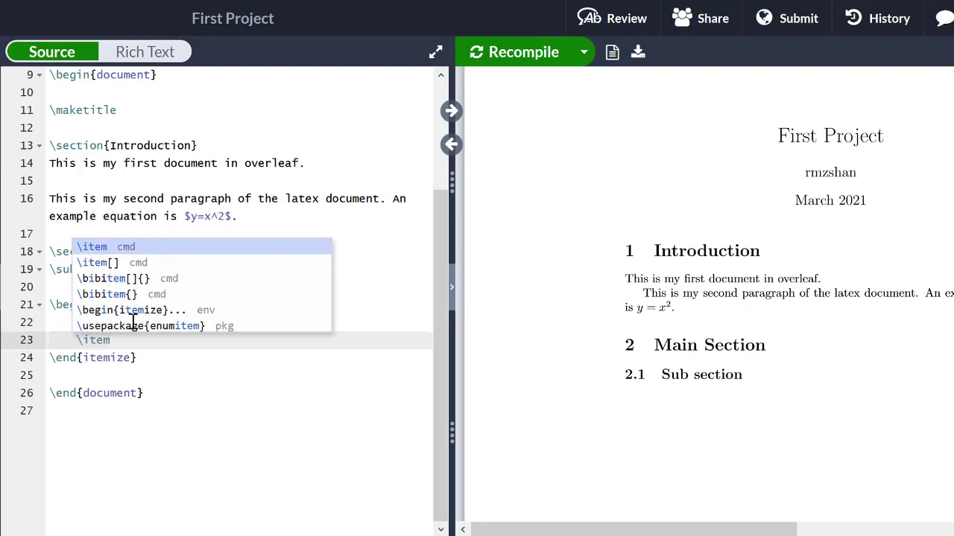
{"action": "type", "text": " Secon"}
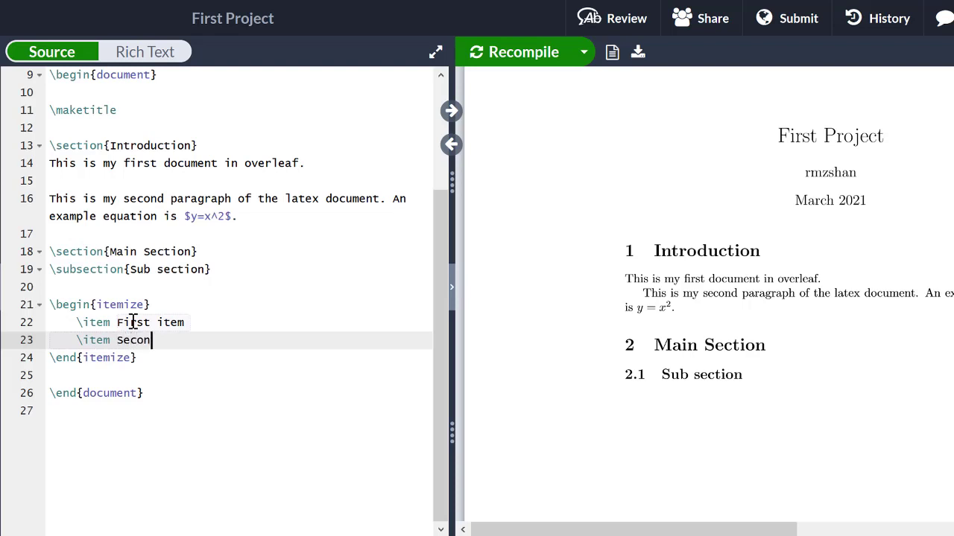
{"action": "type", "text": "d itmm"}
{"action": "key", "text": "ctrl+s"}
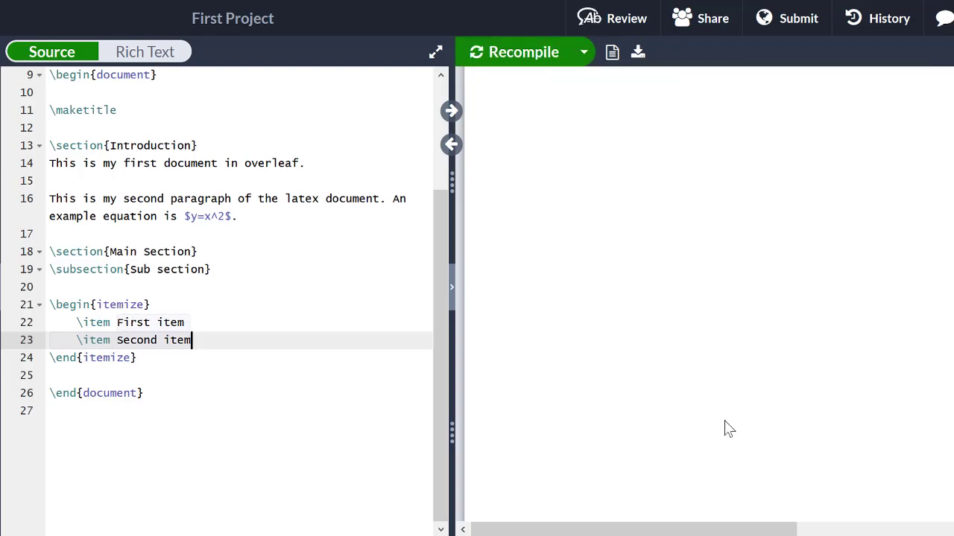
{"action": "scroll", "coordinate": [724, 425], "scroll_direction": "down", "scroll_amount": 1}
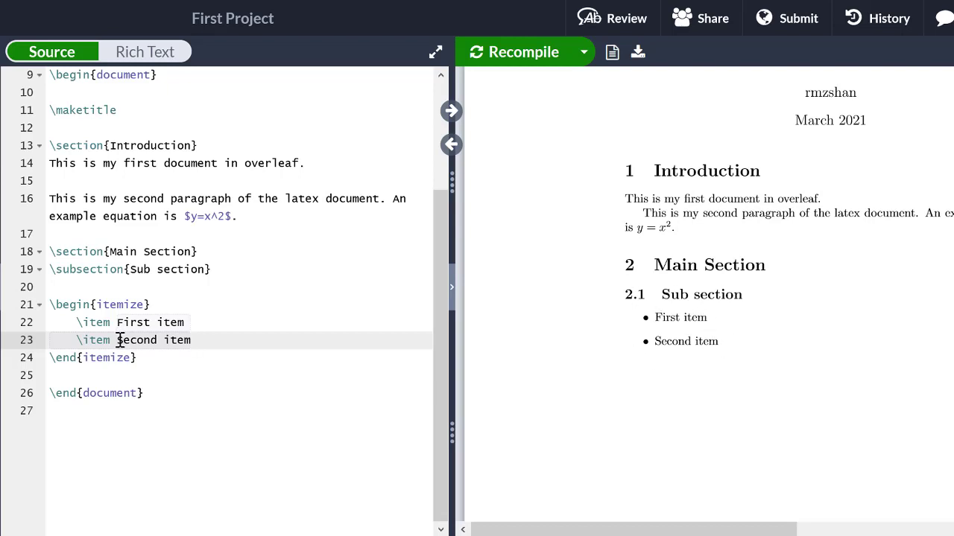
Step: Make 'Second item' bold with \textbf and recompile so the PDF shows it
{"action": "left_click_drag", "start_coordinate": [119, 340], "coordinate": [197, 340]}
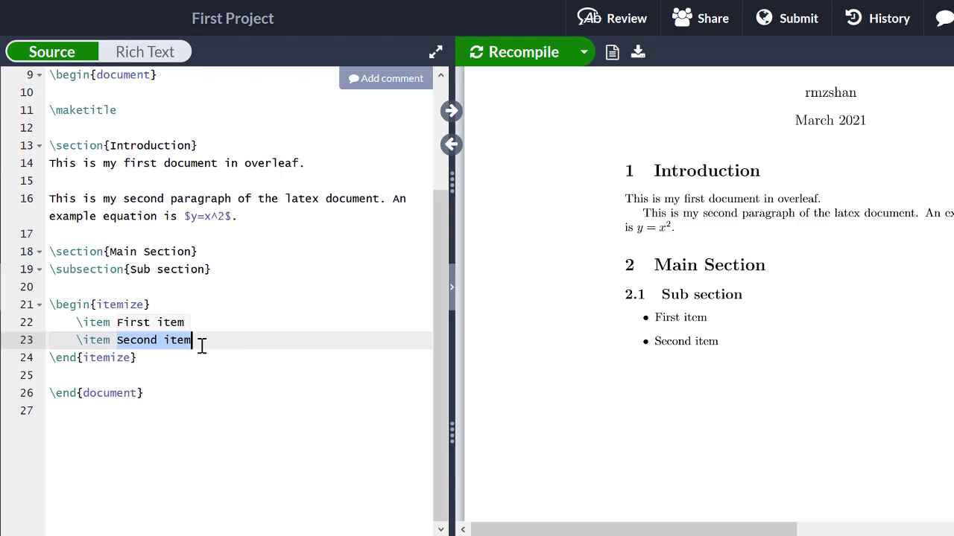
{"action": "key", "text": "ctrl+b"}
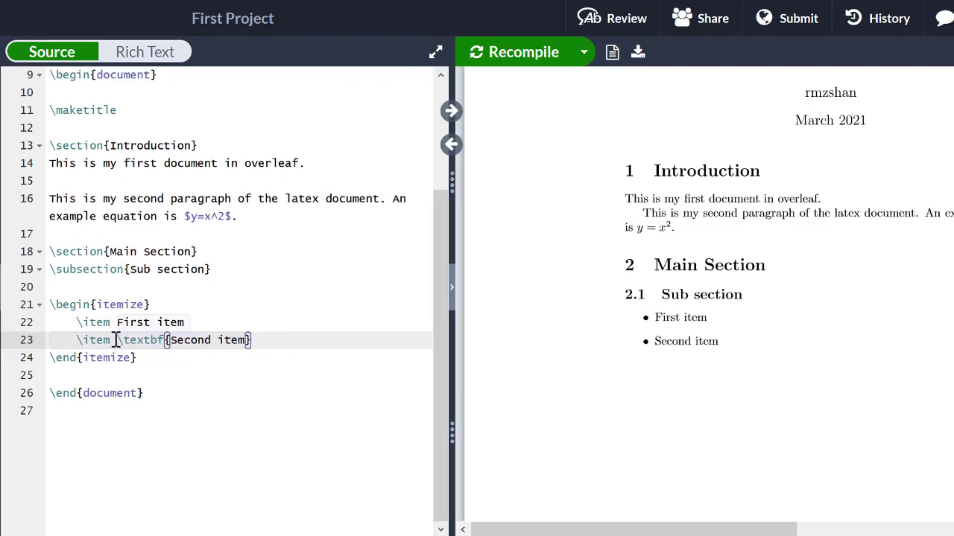
{"action": "left_click_drag", "start_coordinate": [118, 340], "coordinate": [268, 340]}
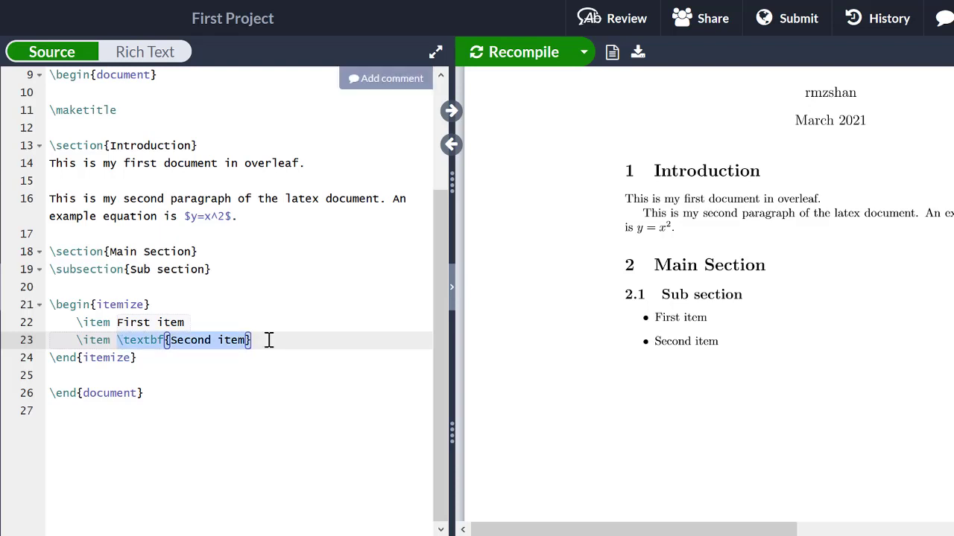
{"action": "key", "text": "ctrl+s"}
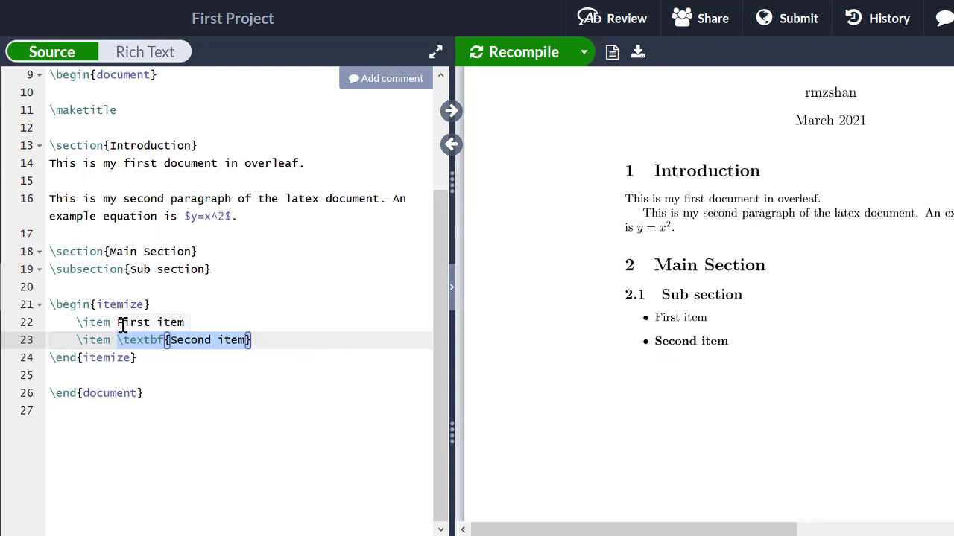
Step: Italicize 'First item' with \textit and recompile the PDF
{"action": "left_click_drag", "start_coordinate": [117, 322], "coordinate": [187, 324]}
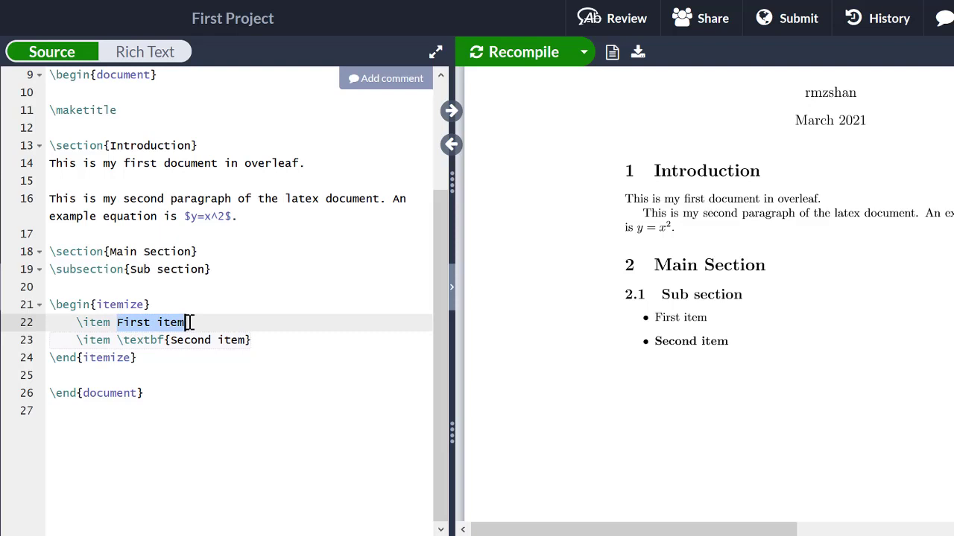
{"action": "key", "text": "ctrl+i"}
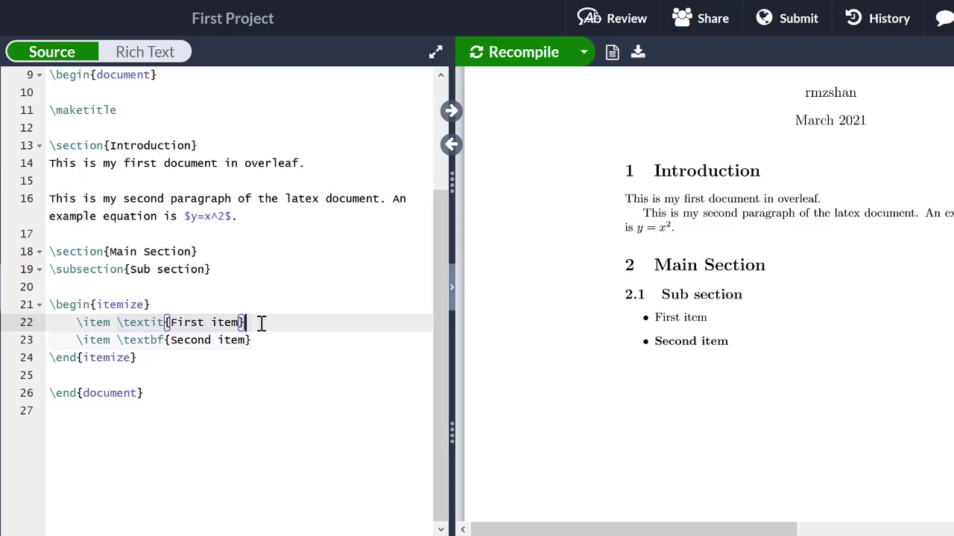
{"action": "key", "text": "ctrl+s"}
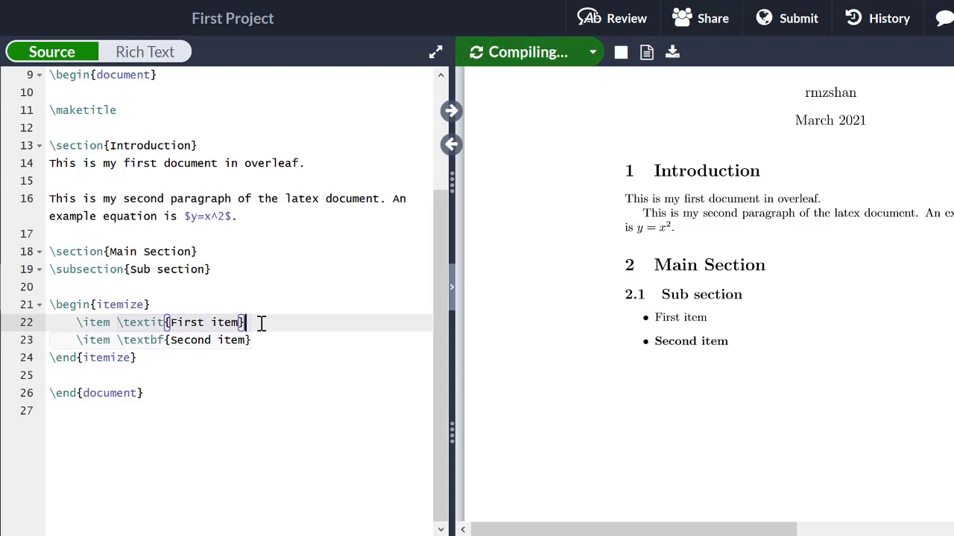